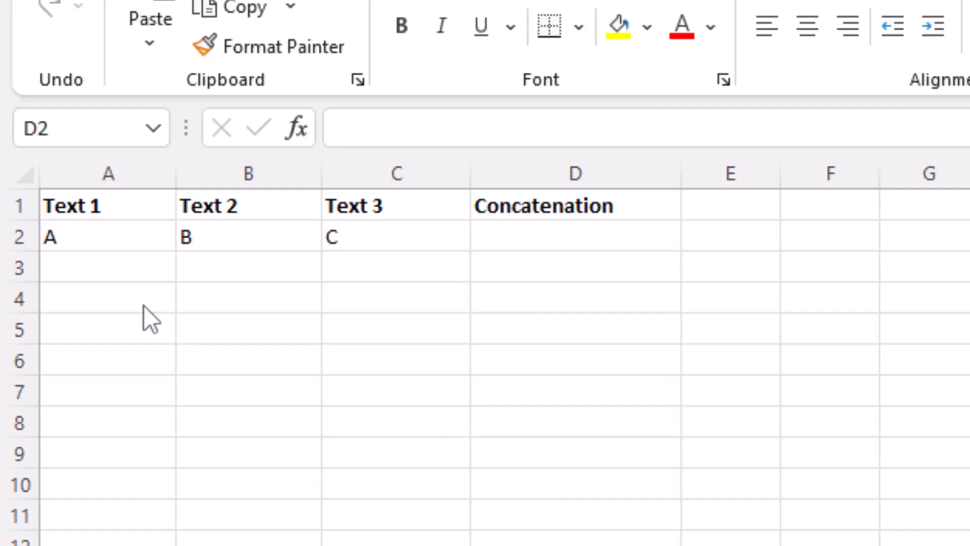
pyautogui.click(122, 237)
pyautogui.click(238, 233)
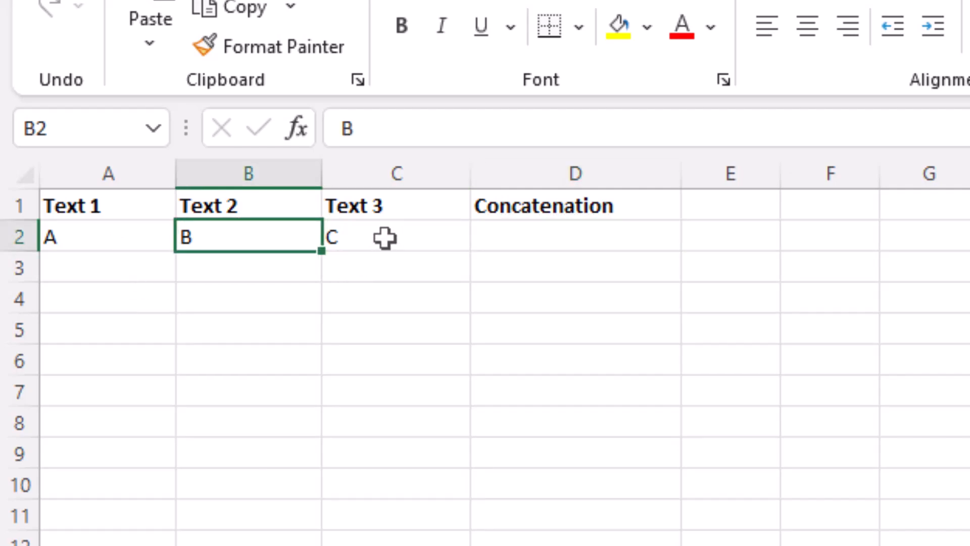
pyautogui.click(385, 238)
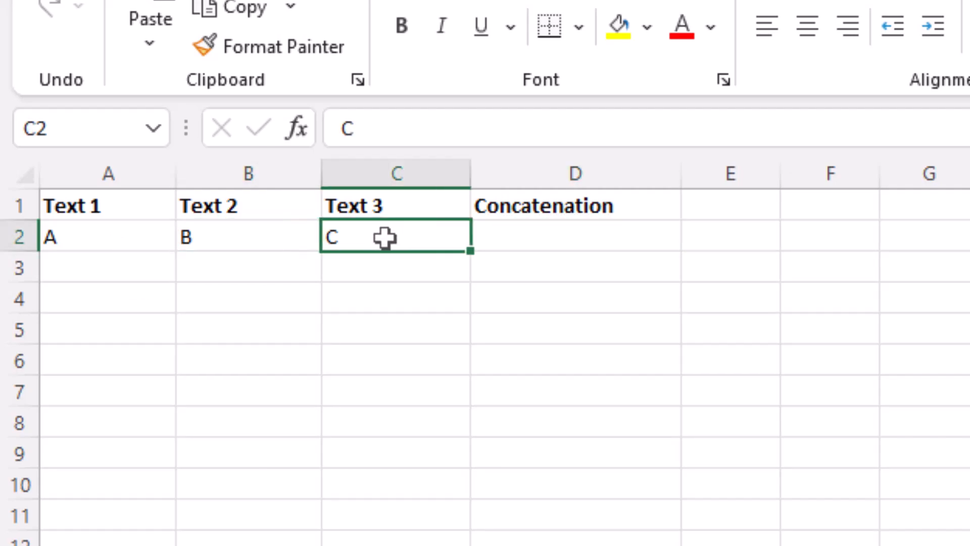
# Step: Enter =concat(A2,B2,C2) in cell D2 under Concatenation to join the three single letters of row 2
pyautogui.click(538, 239)
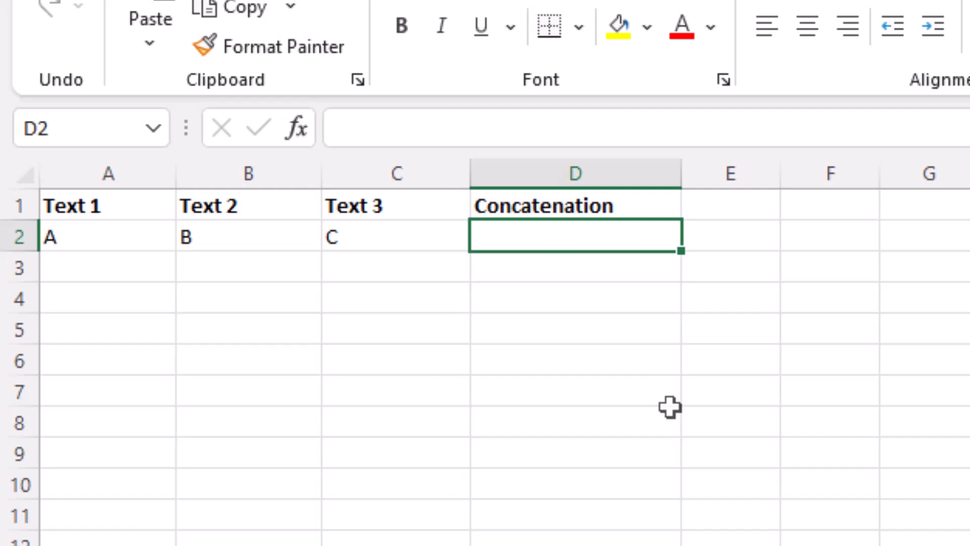
pyautogui.write('=con')
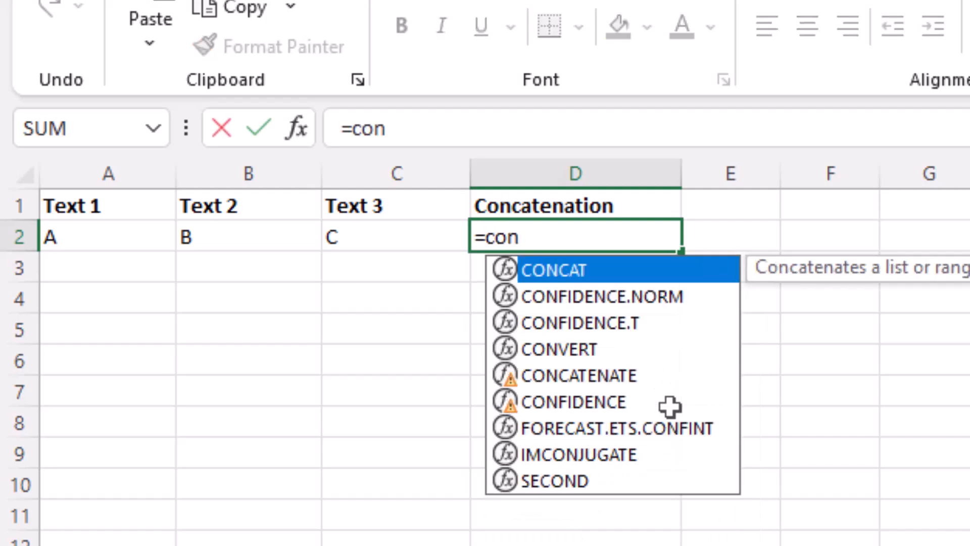
pyautogui.write('cat')
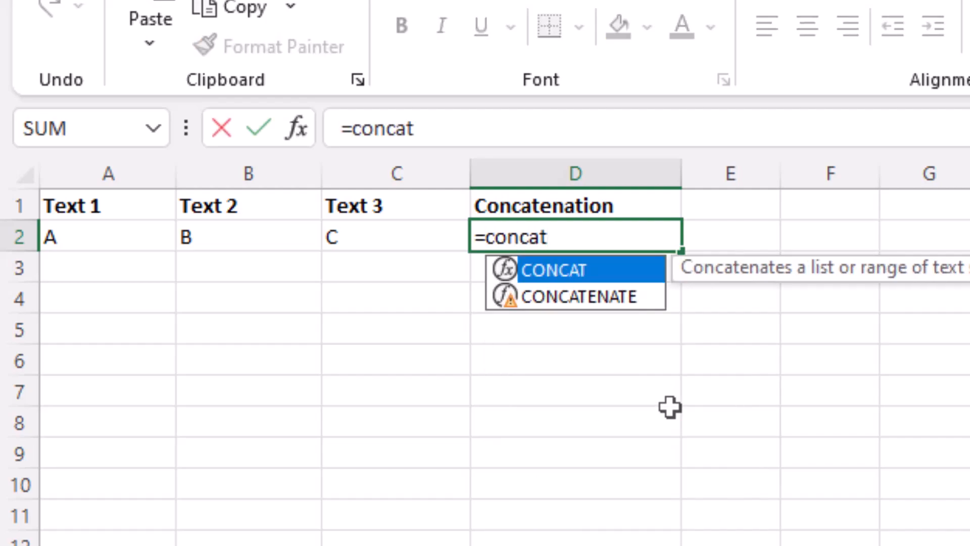
pyautogui.write('(')
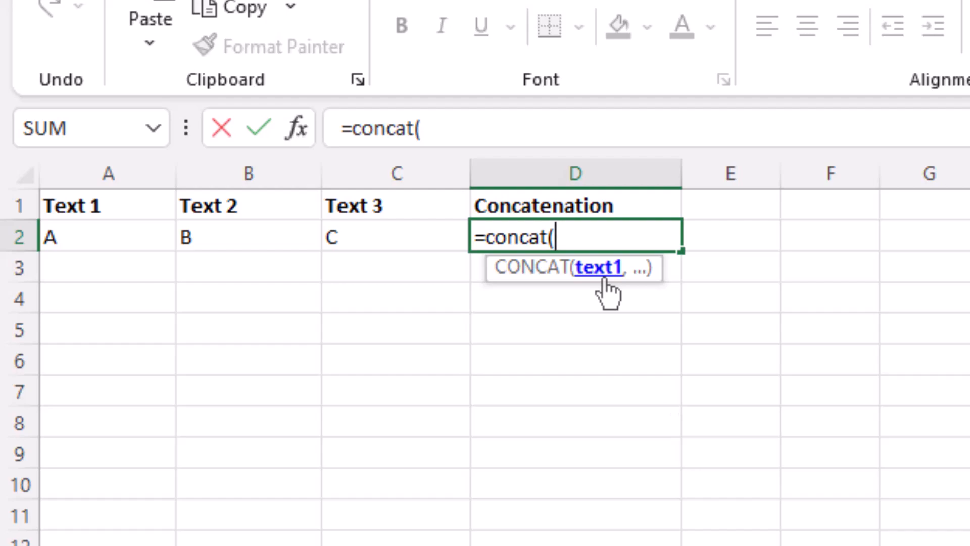
pyautogui.write('A2')
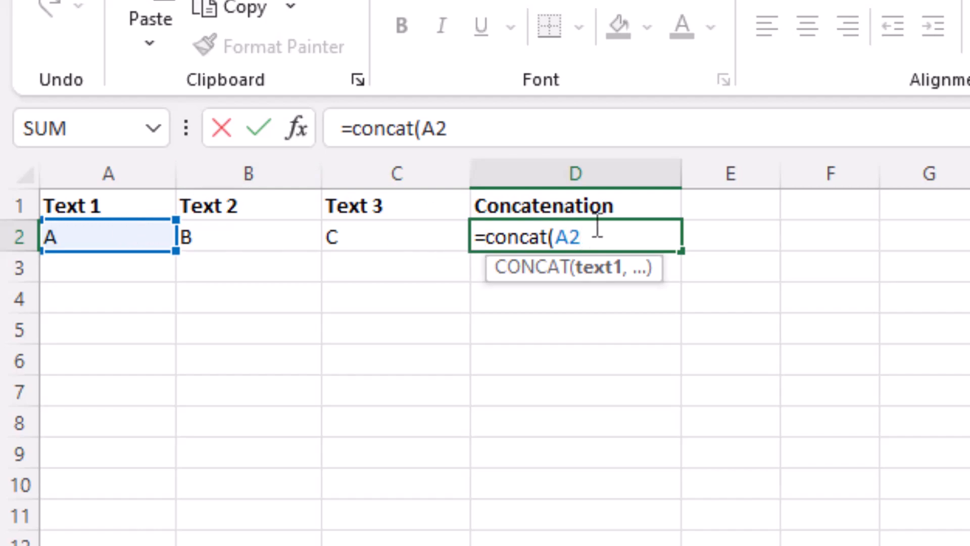
pyautogui.write(',')
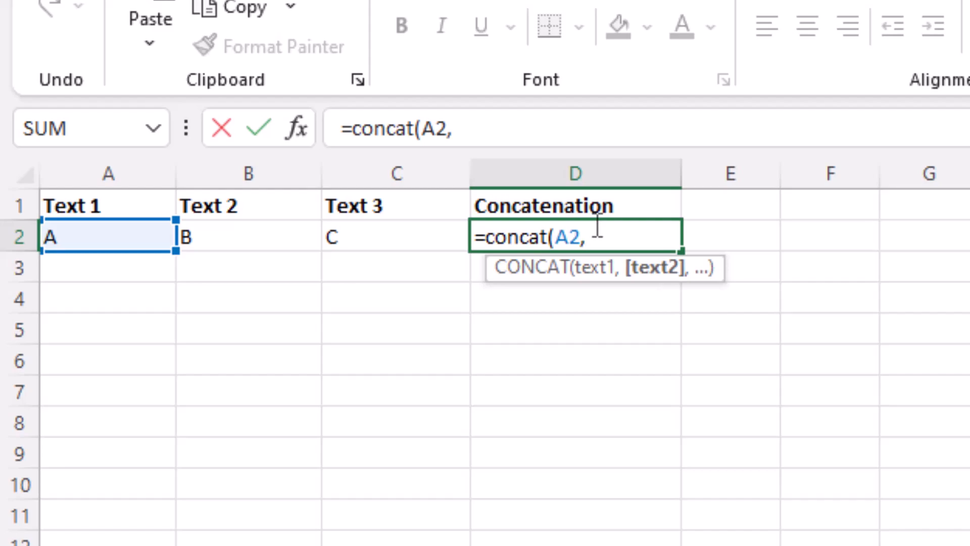
pyautogui.write('B2')
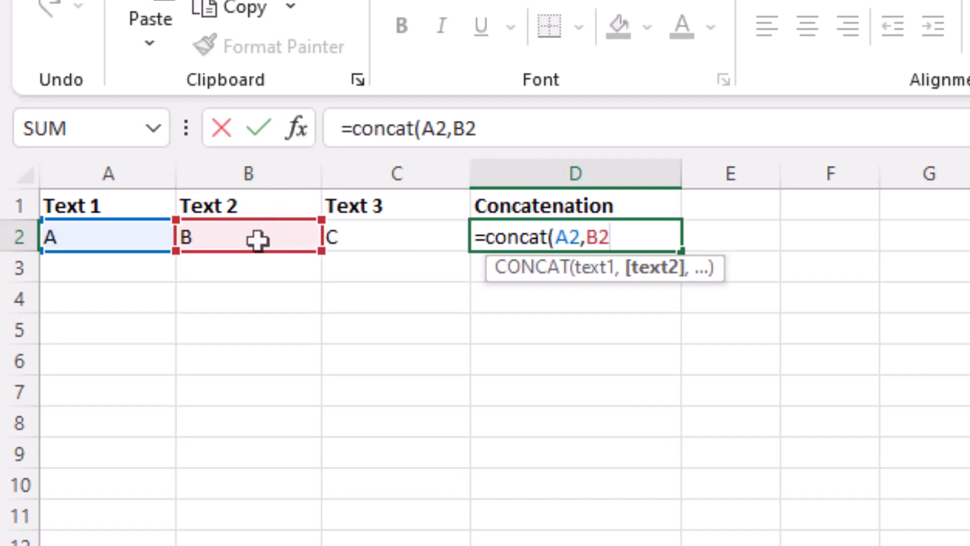
pyautogui.write(',')
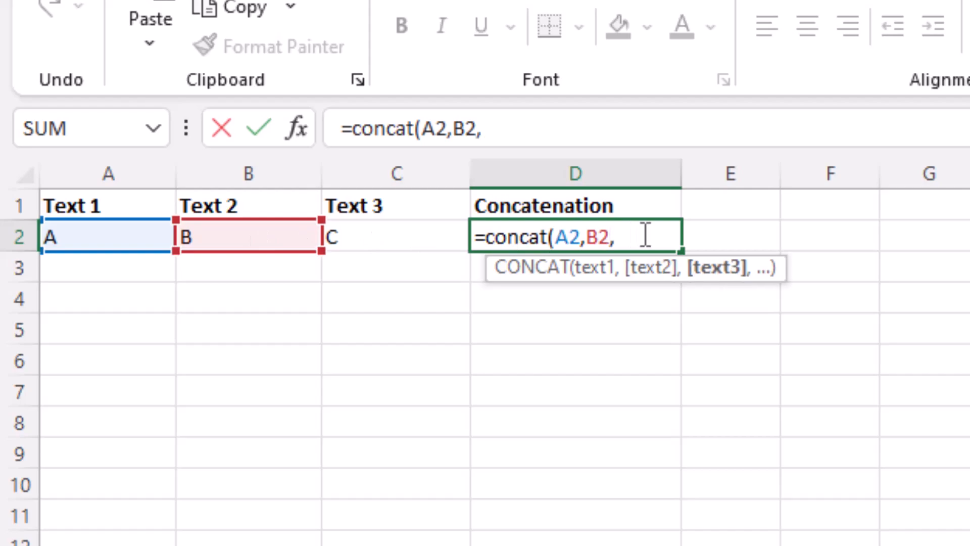
pyautogui.write('C2')
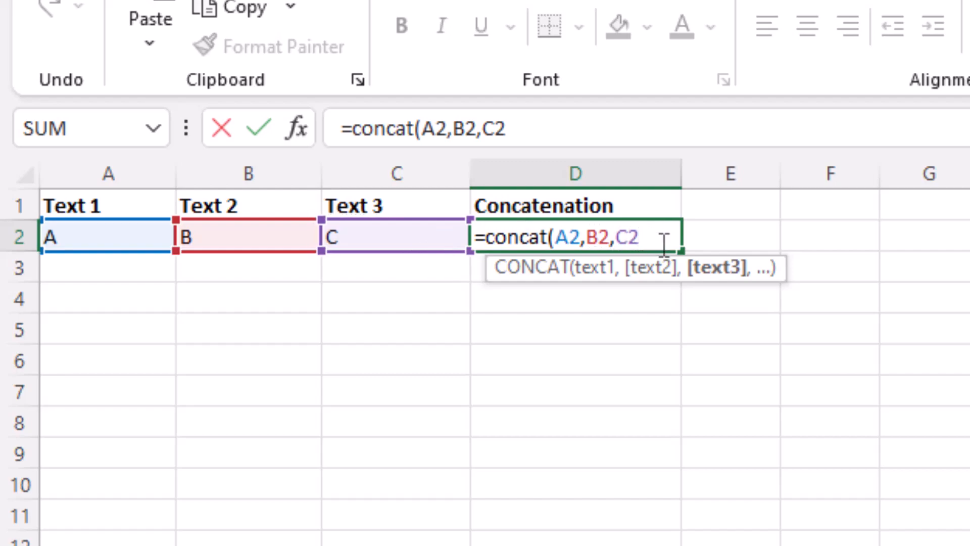
pyautogui.write(')')
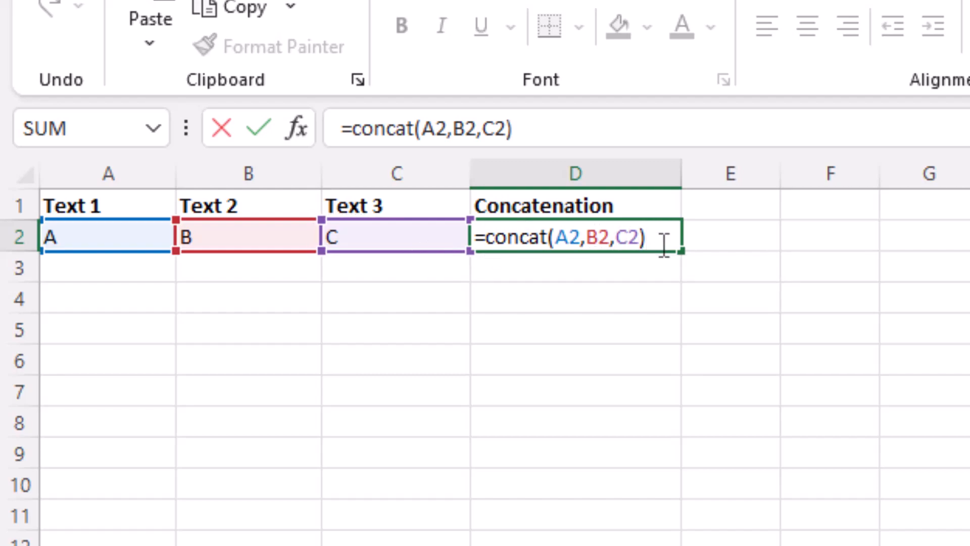
pyautogui.press('Return')
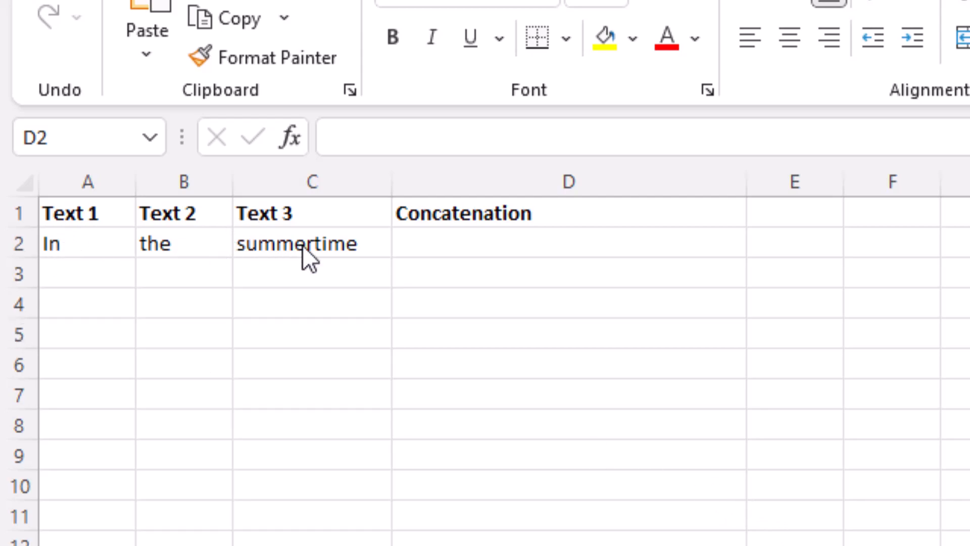
# Step: Join the words "In", "the" and "summertime" without separators by entering =concat(A2,B2,C2) in cell D2
pyautogui.click(443, 241)
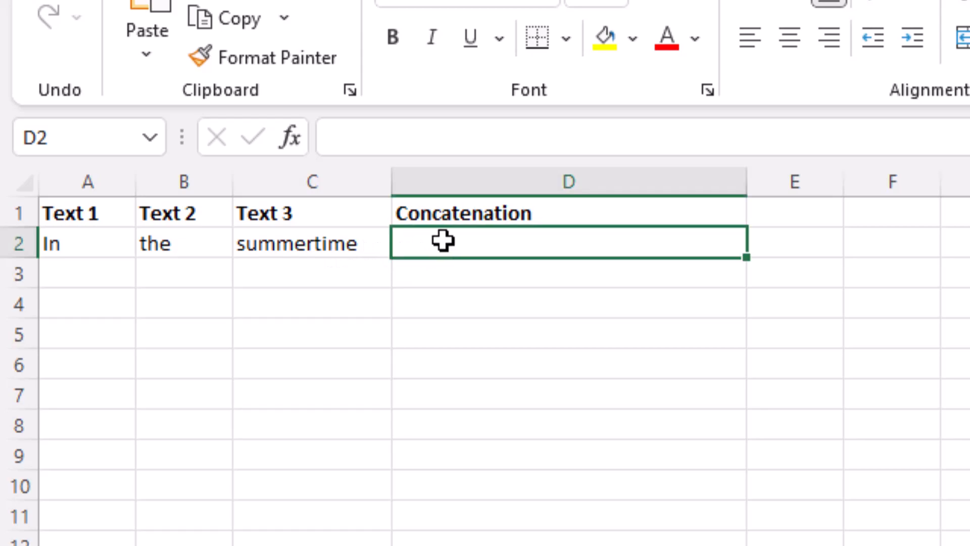
pyautogui.write('=concat')
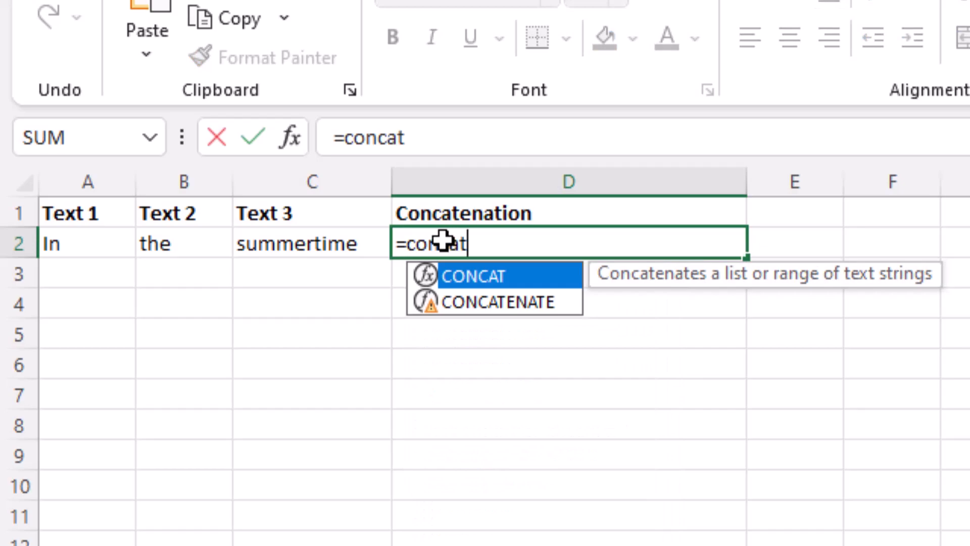
pyautogui.write('(A')
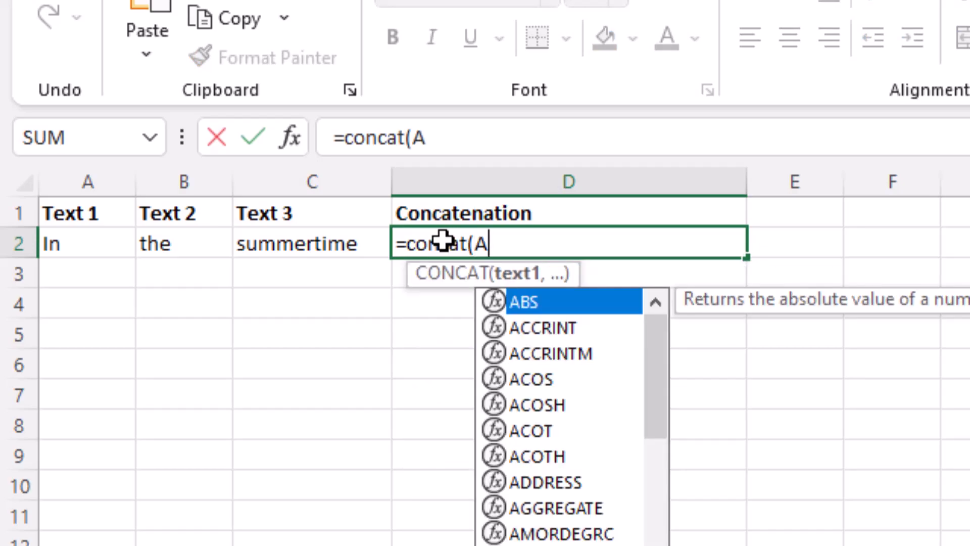
pyautogui.write('2,B2,C2')
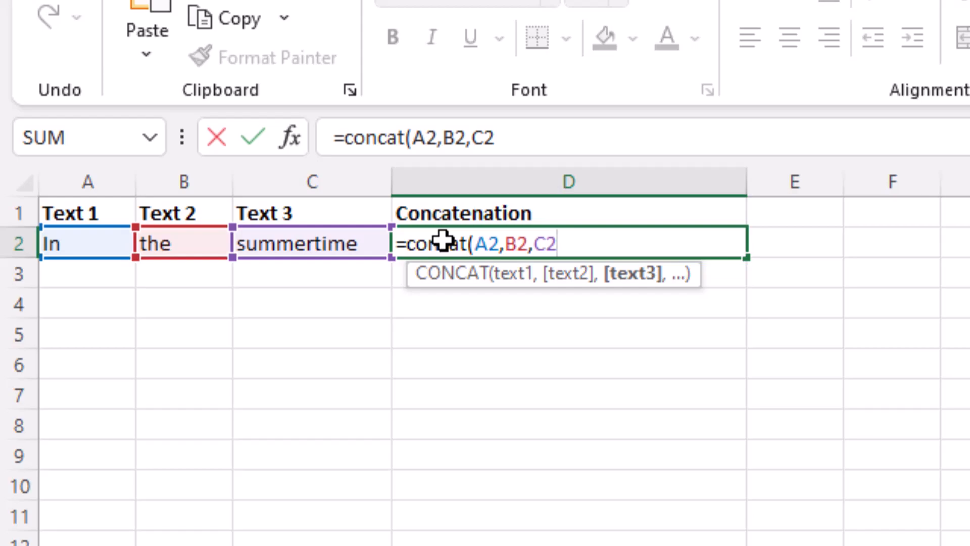
pyautogui.write(')')
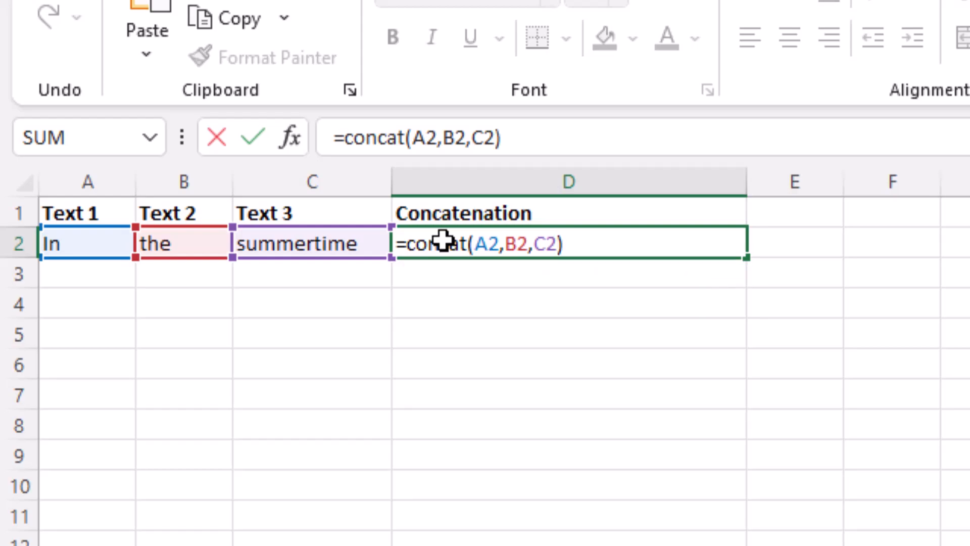
pyautogui.press('Return')
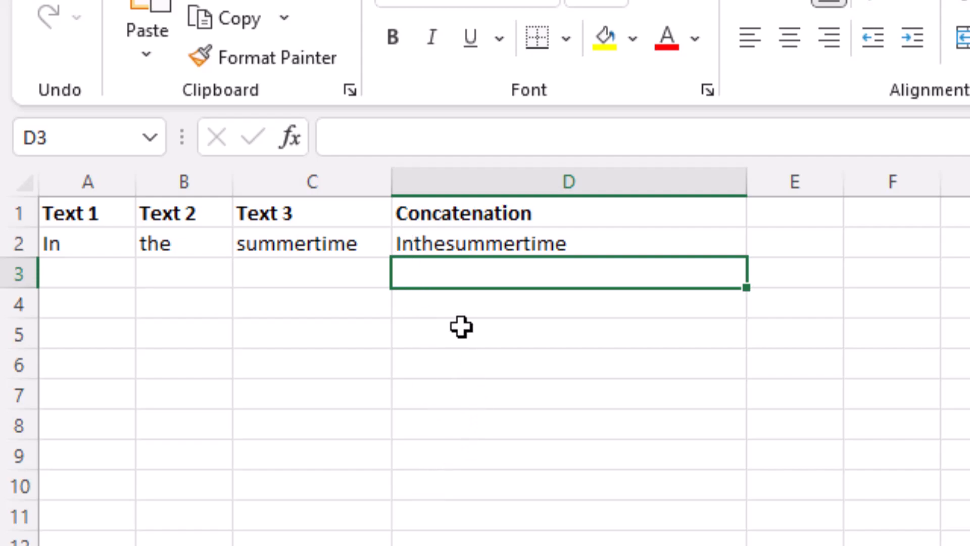
# Step: Replace the content of cell D2 with =CONCAT(A2," ",B2," ",C2) to join the three words with spaces between them
pyautogui.click(489, 242)
pyautogui.press('Delete')
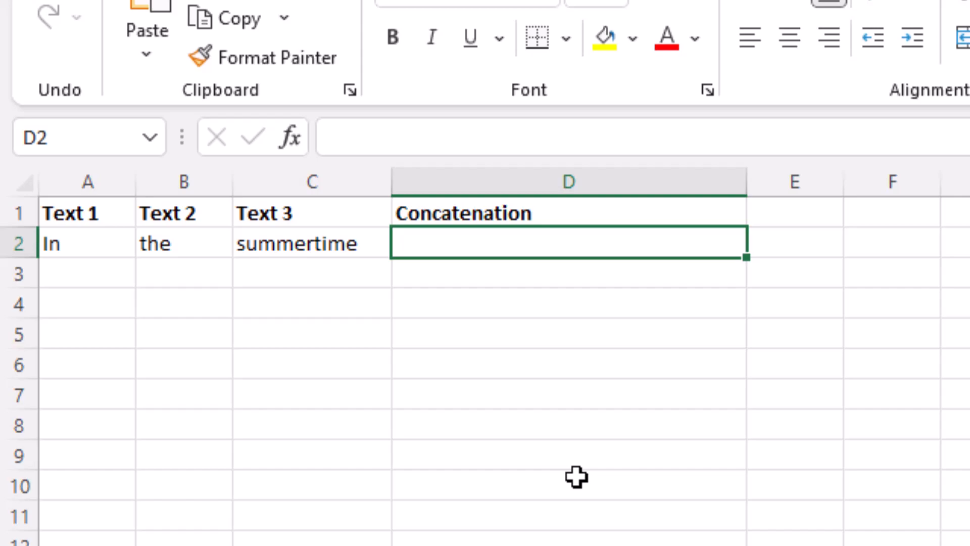
pyautogui.write('=C')
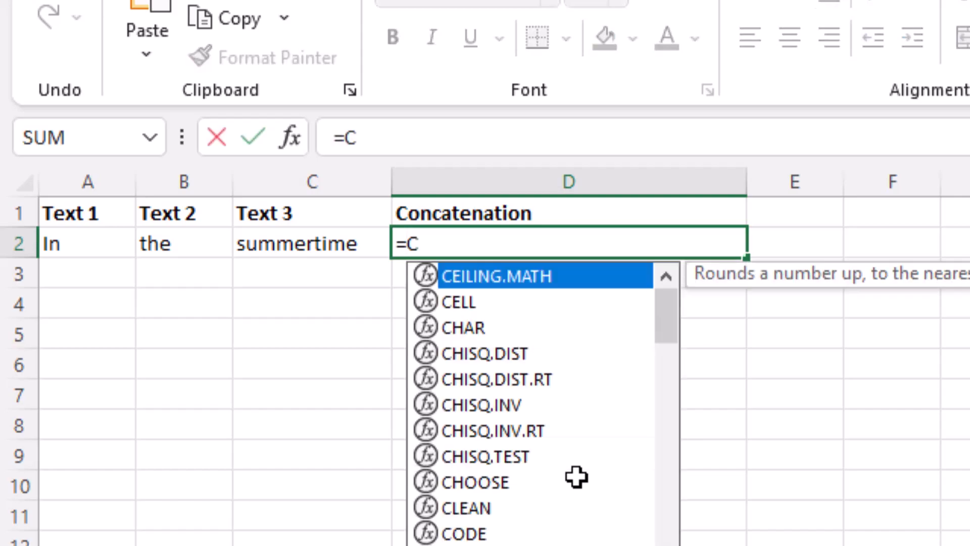
pyautogui.write('ONCAT(')
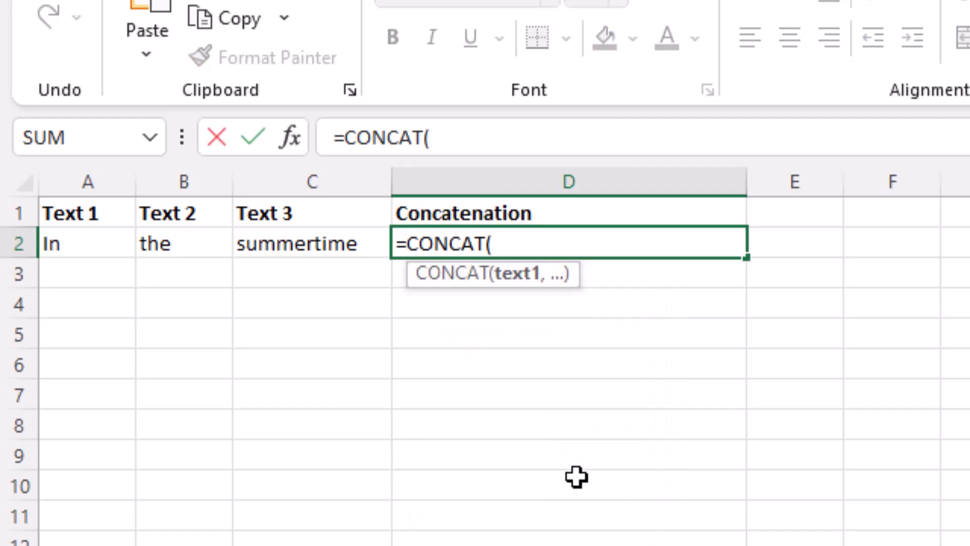
pyautogui.write('A2,')
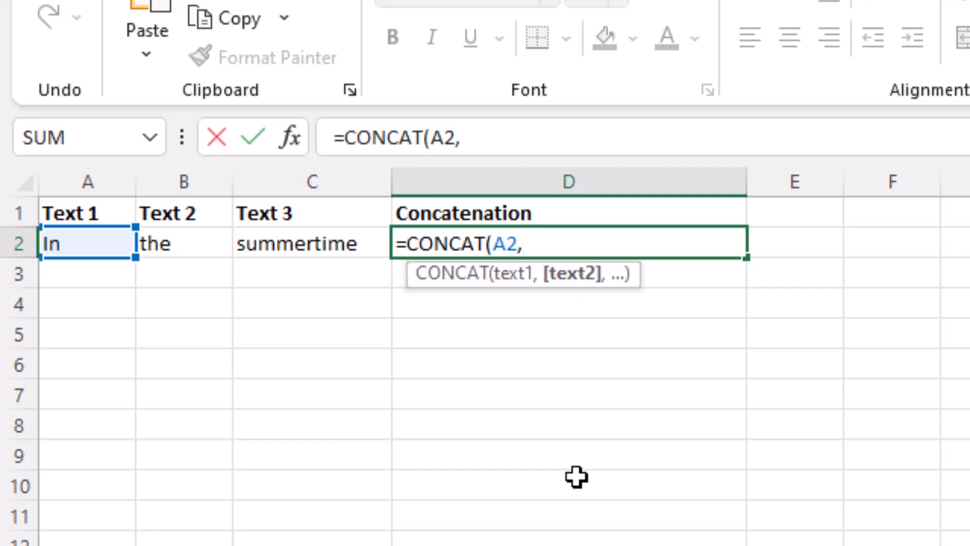
pyautogui.write('" "')
pyautogui.write(',')
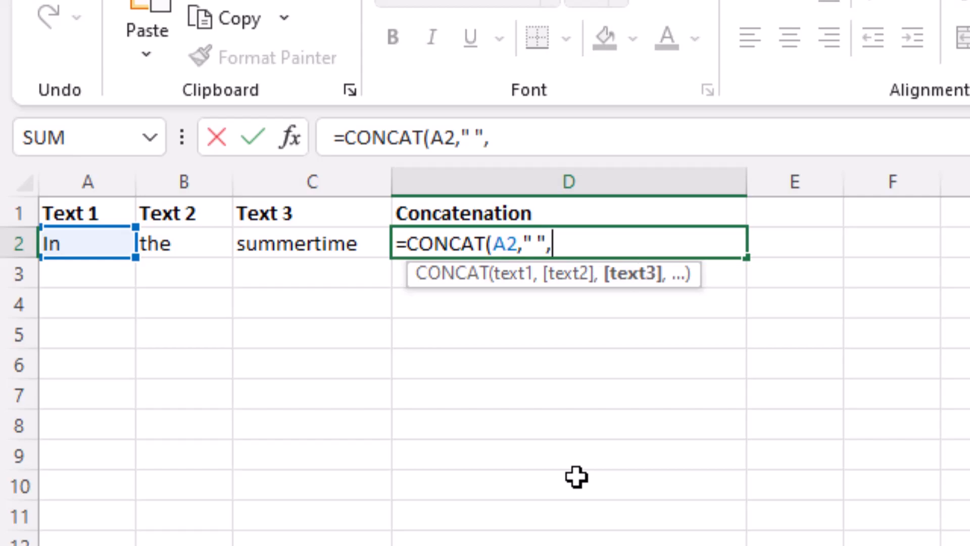
pyautogui.write('B')
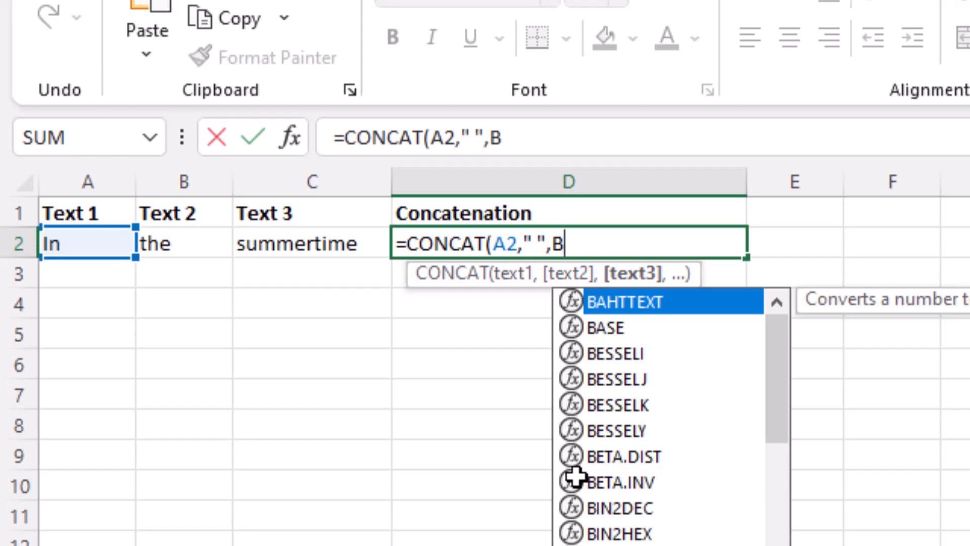
pyautogui.write('2,')
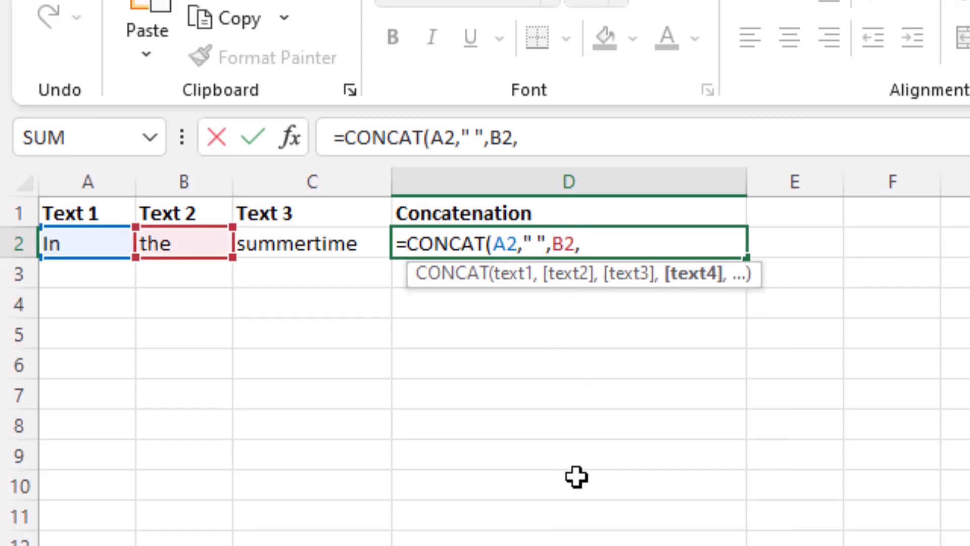
pyautogui.write('" "')
pyautogui.write(',C')
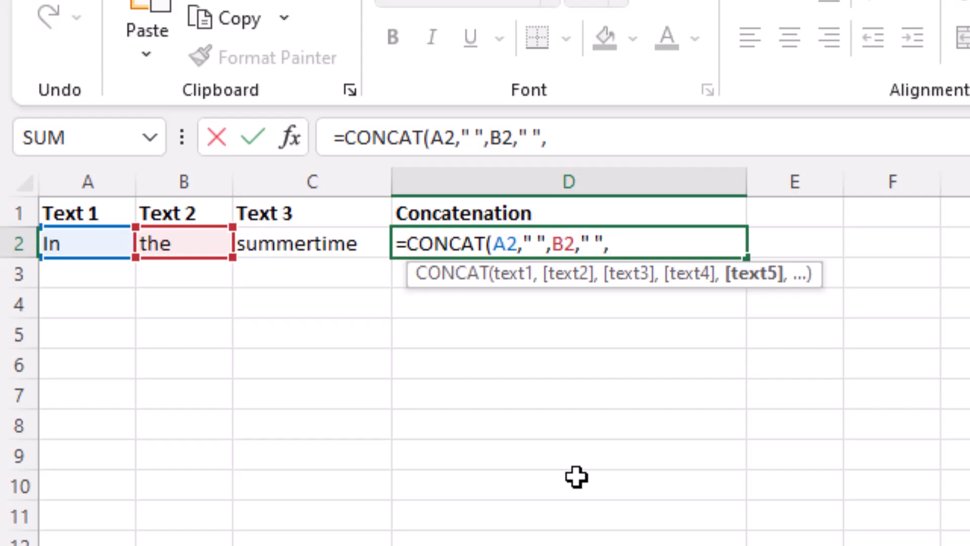
pyautogui.write('2')
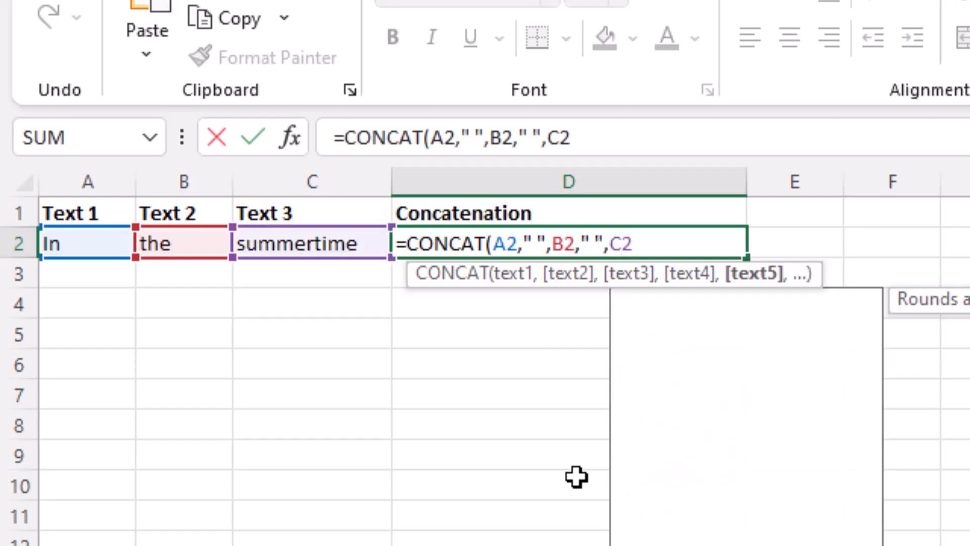
pyautogui.write(')')
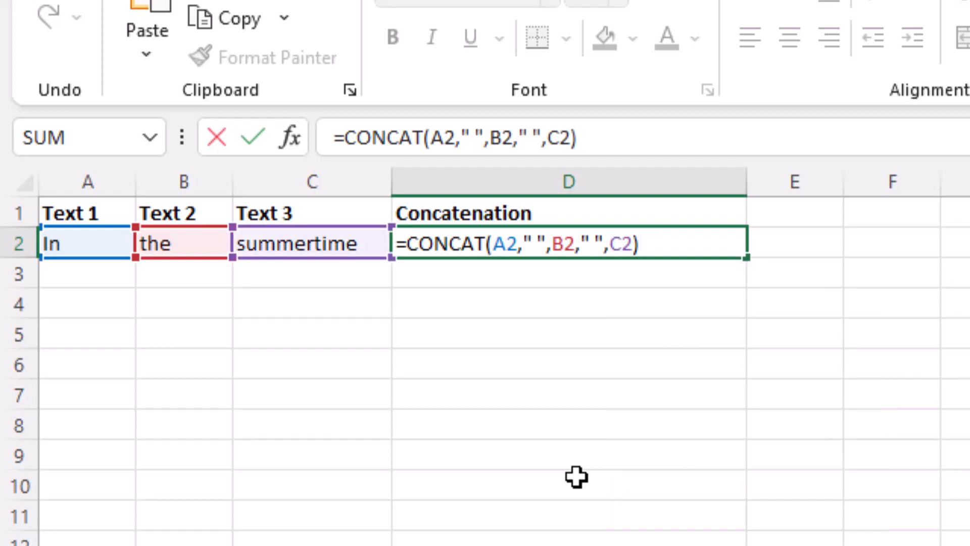
pyautogui.press('Return')
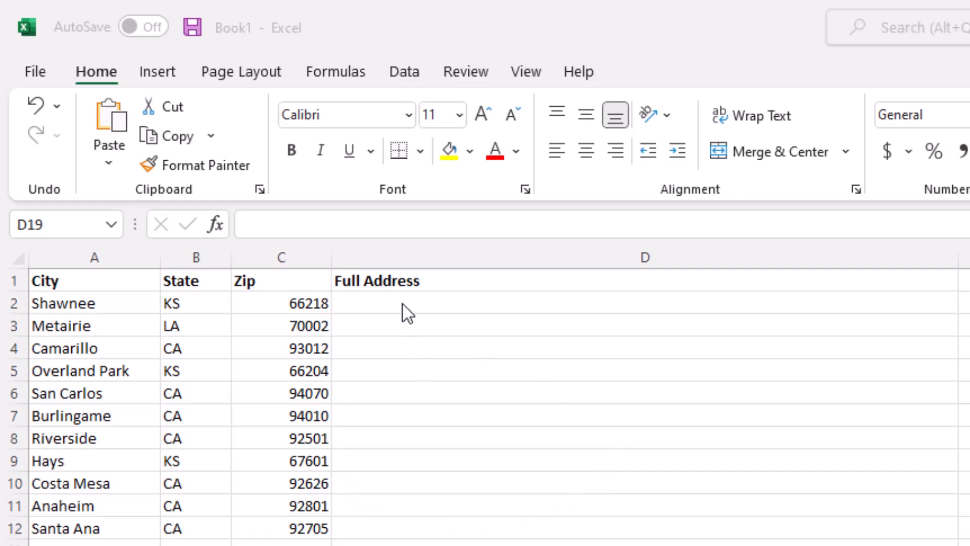
# Step: Combine city, state and zip in the first Full Address cell, D2, with =concat(A2,", ",B2," ",C2)
pyautogui.click(427, 302)
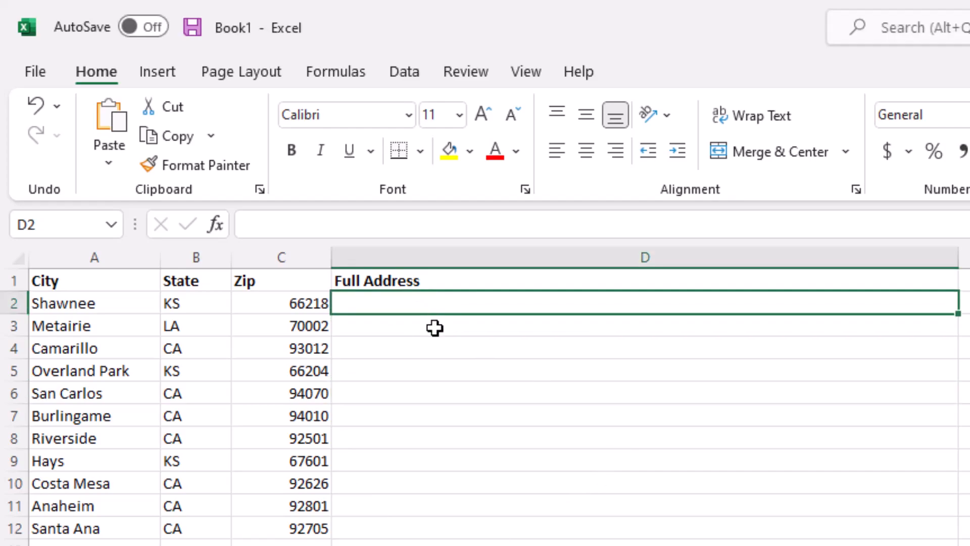
pyautogui.write('=')
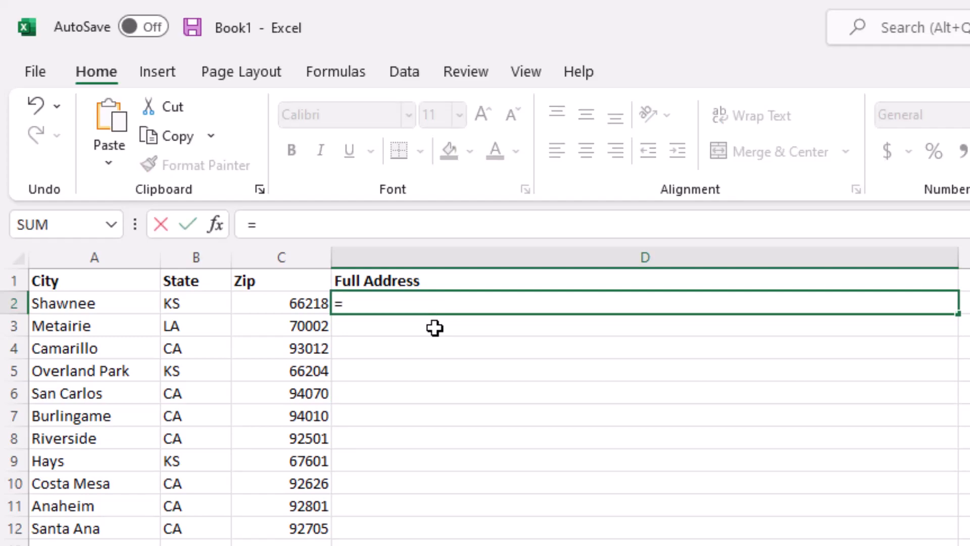
pyautogui.write('concat')
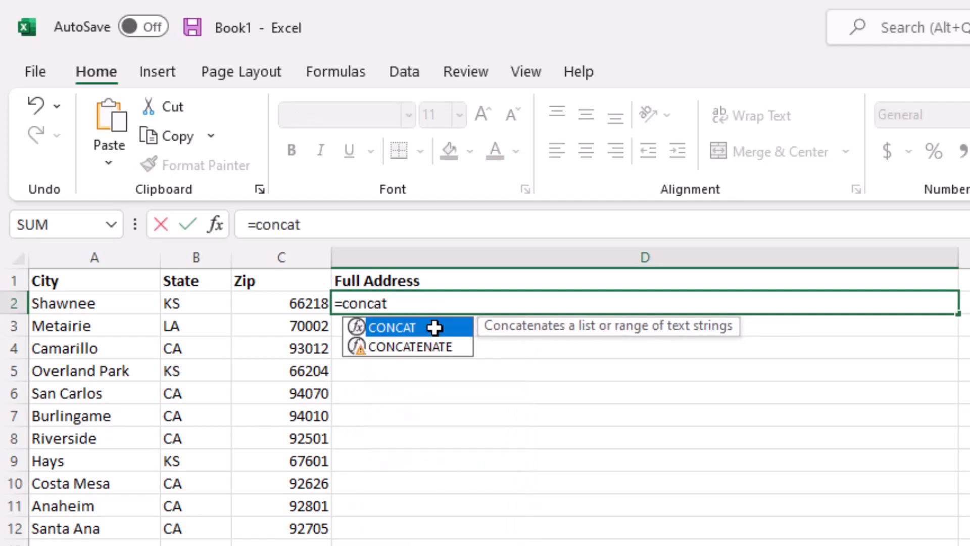
pyautogui.write('(A2,')
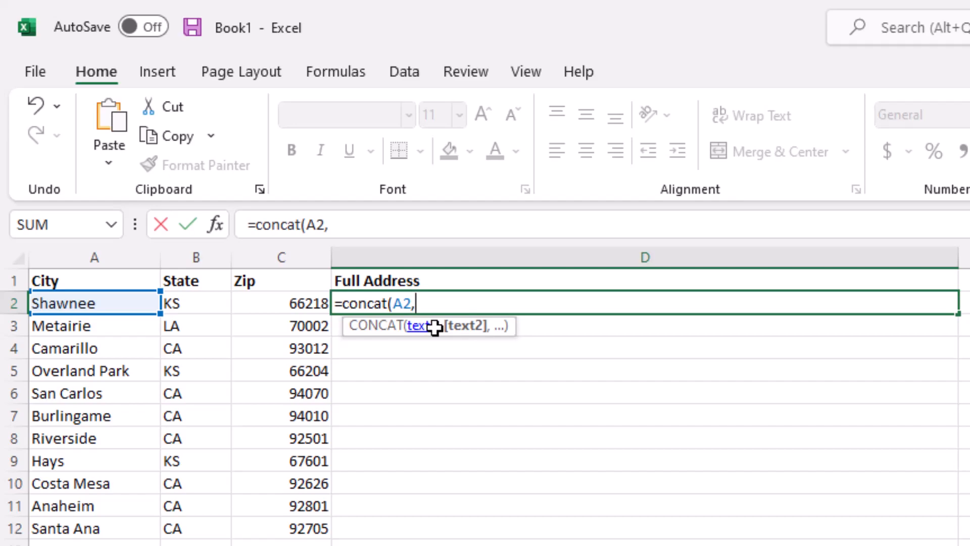
pyautogui.write('", ",')
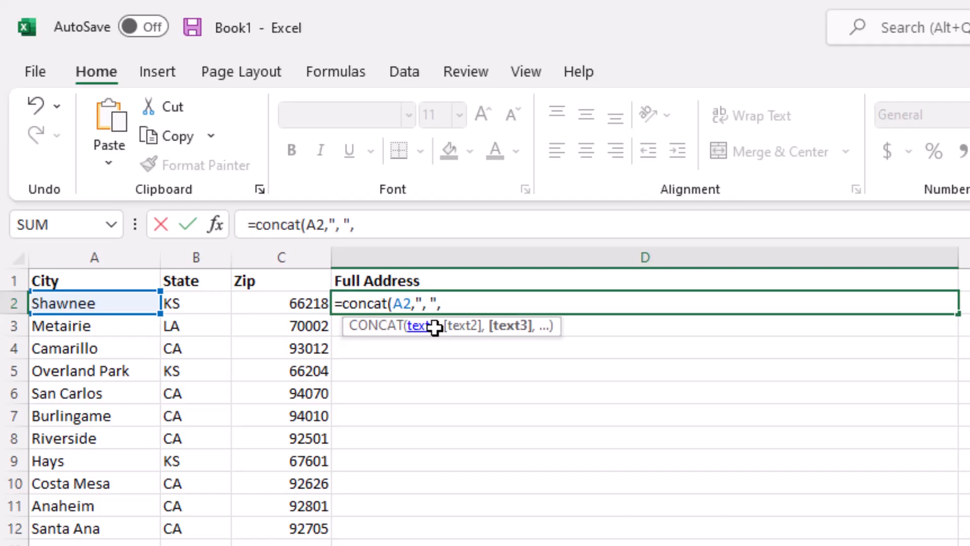
pyautogui.write('B2')
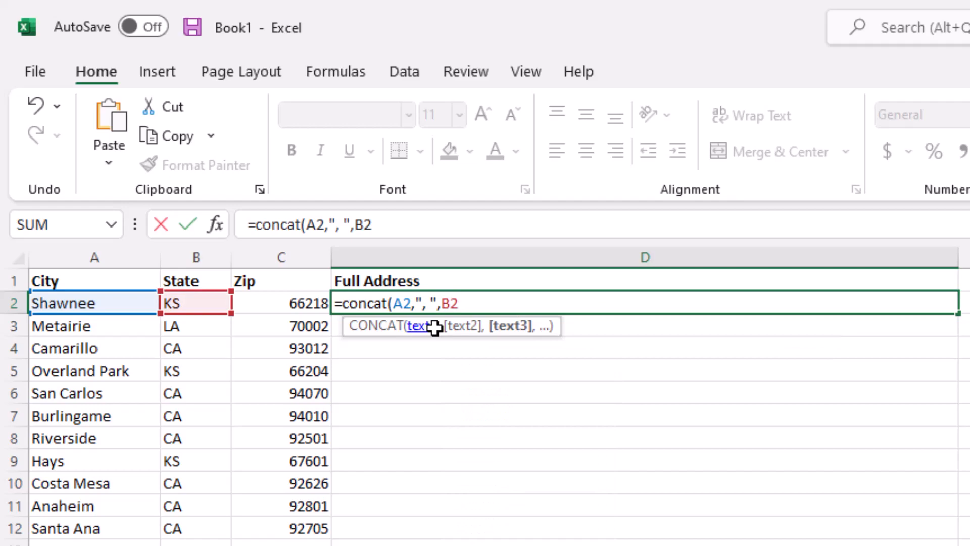
pyautogui.write(',')
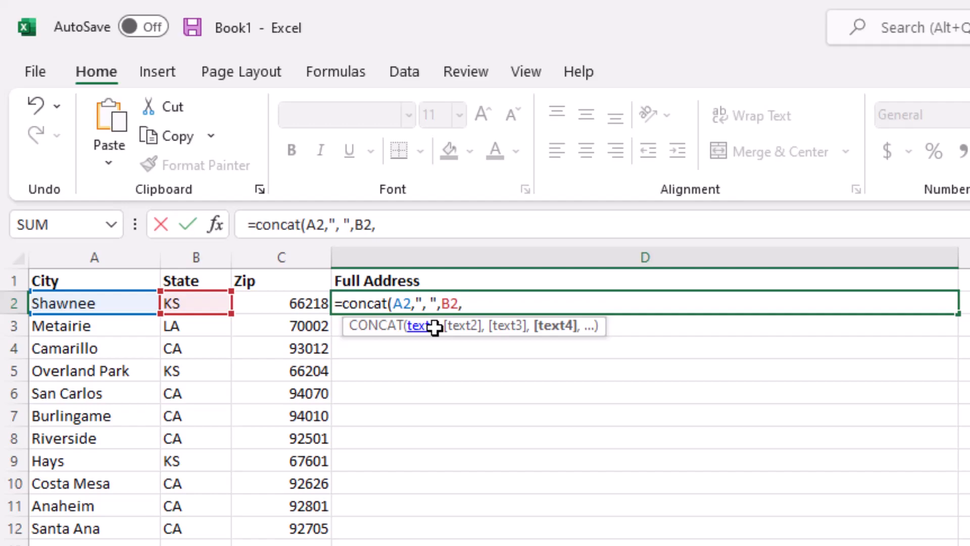
pyautogui.write('"')
pyautogui.write(' "')
pyautogui.write(',C')
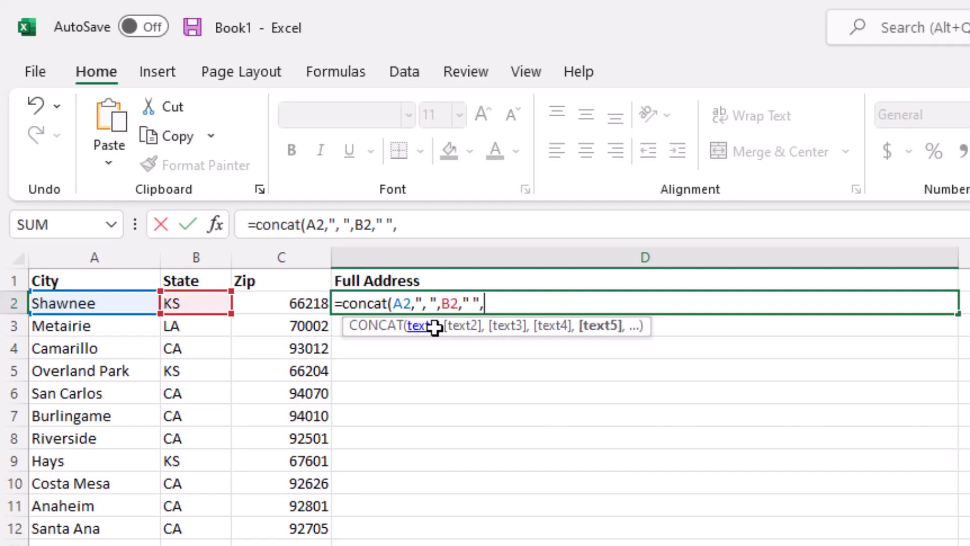
pyautogui.write('2)')
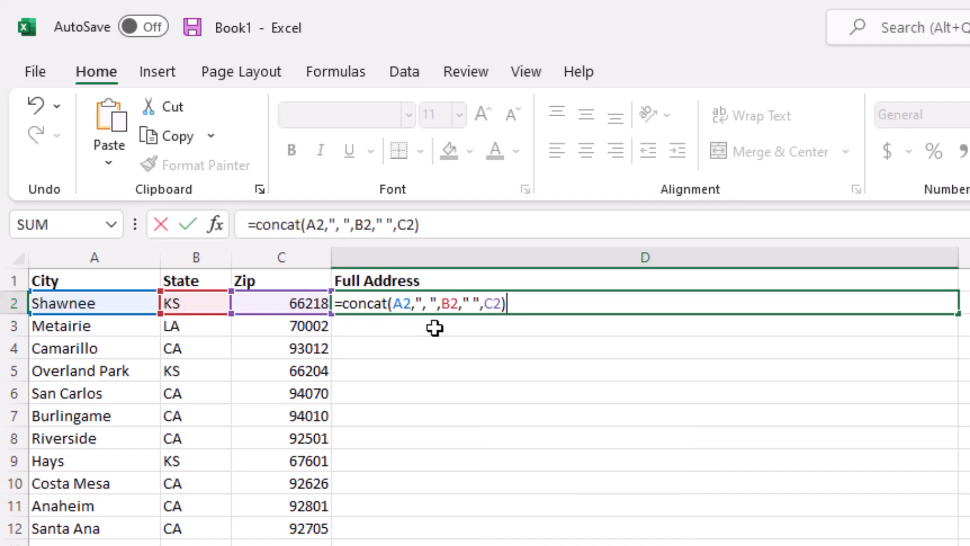
pyautogui.press('Return')
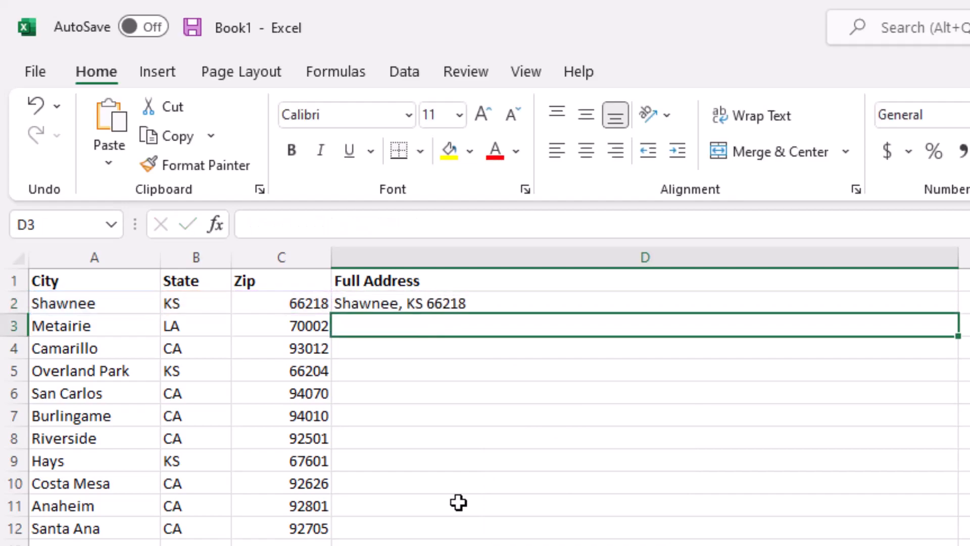